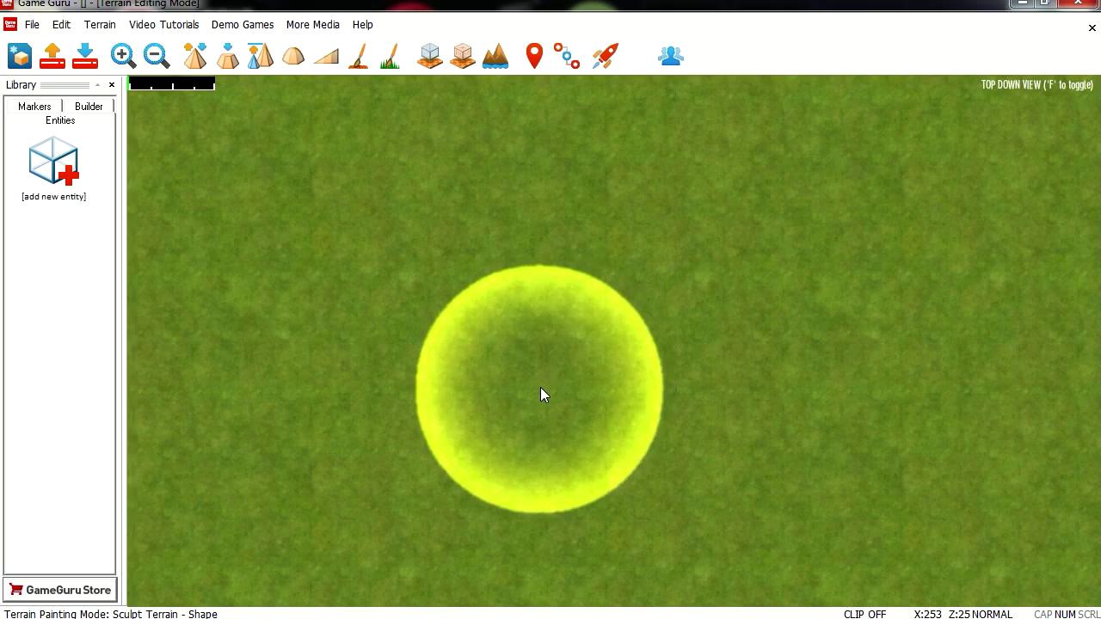
Browse the Easter Pack and add Hot Lava, Stone (04) and Stone (05) to the level
left_click(61, 176)
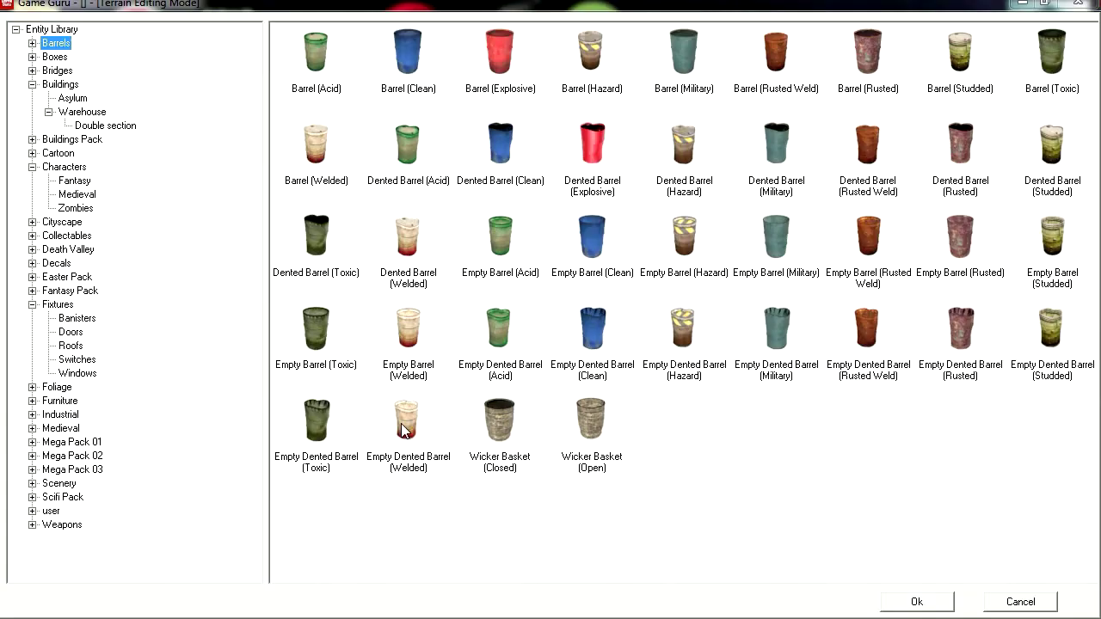
left_click(72, 139)
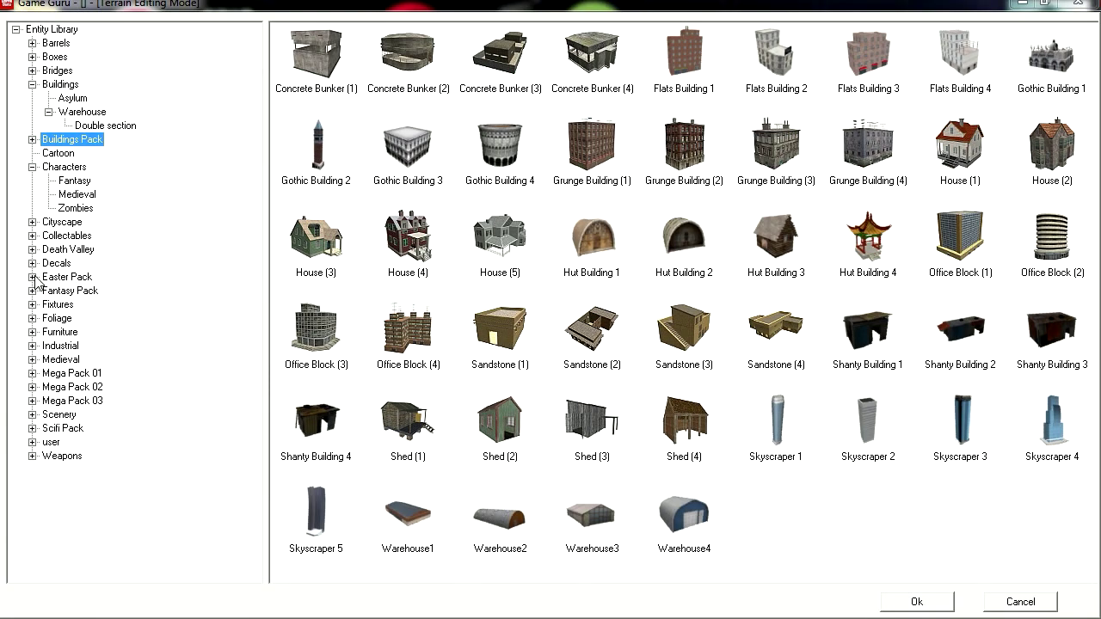
left_click(67, 278)
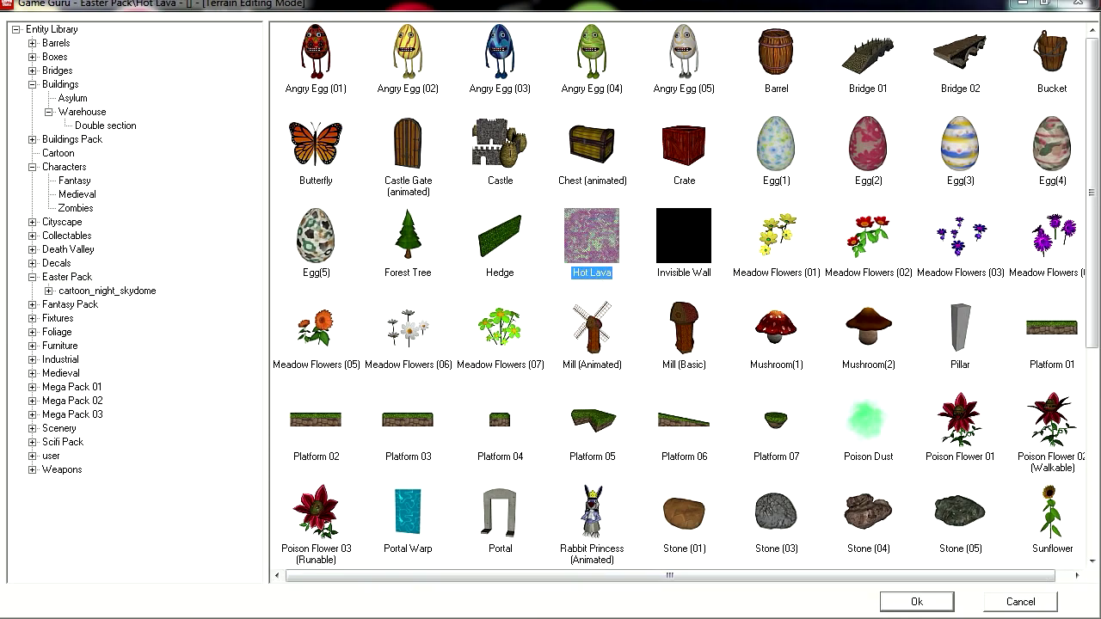
key("Return")
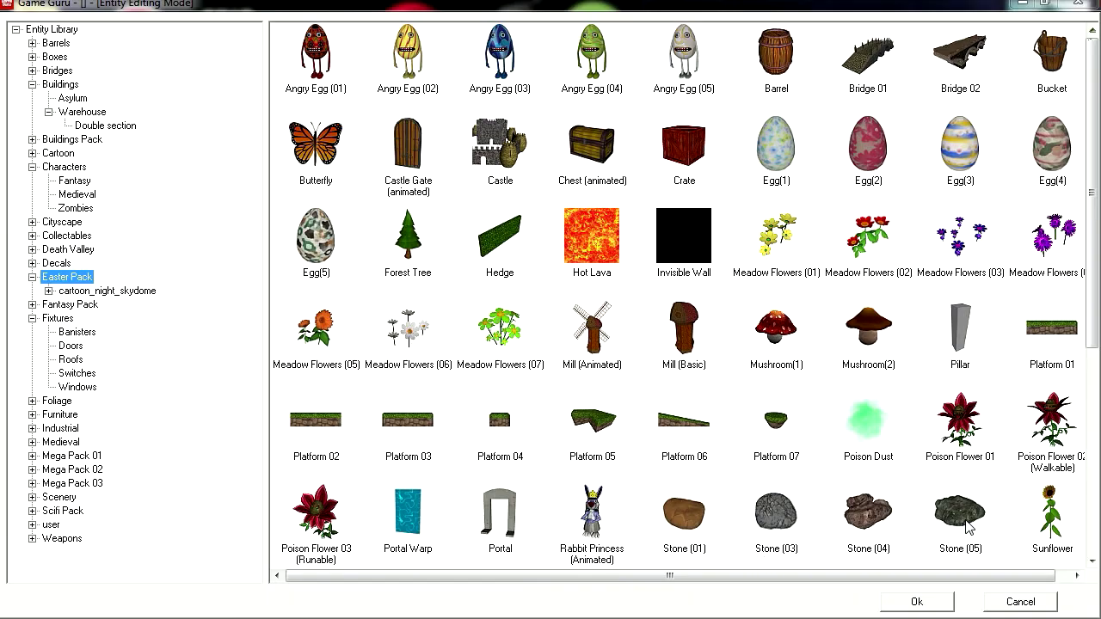
left_click(925, 604)
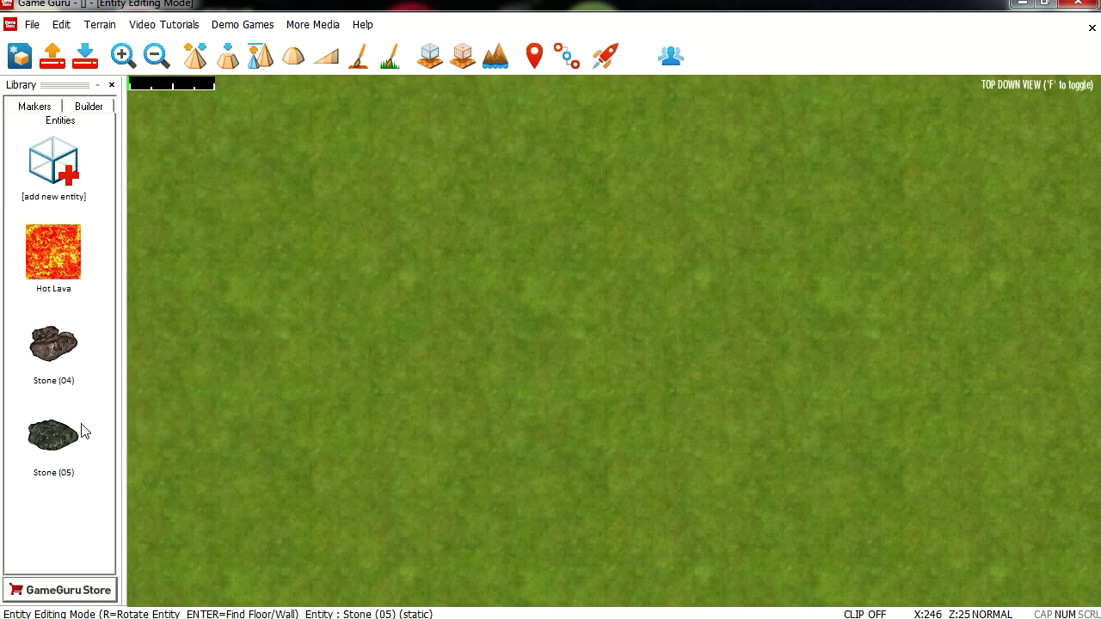
Add Volcanic Rock 05 and paint the grass with a grey rock texture
left_click(64, 166)
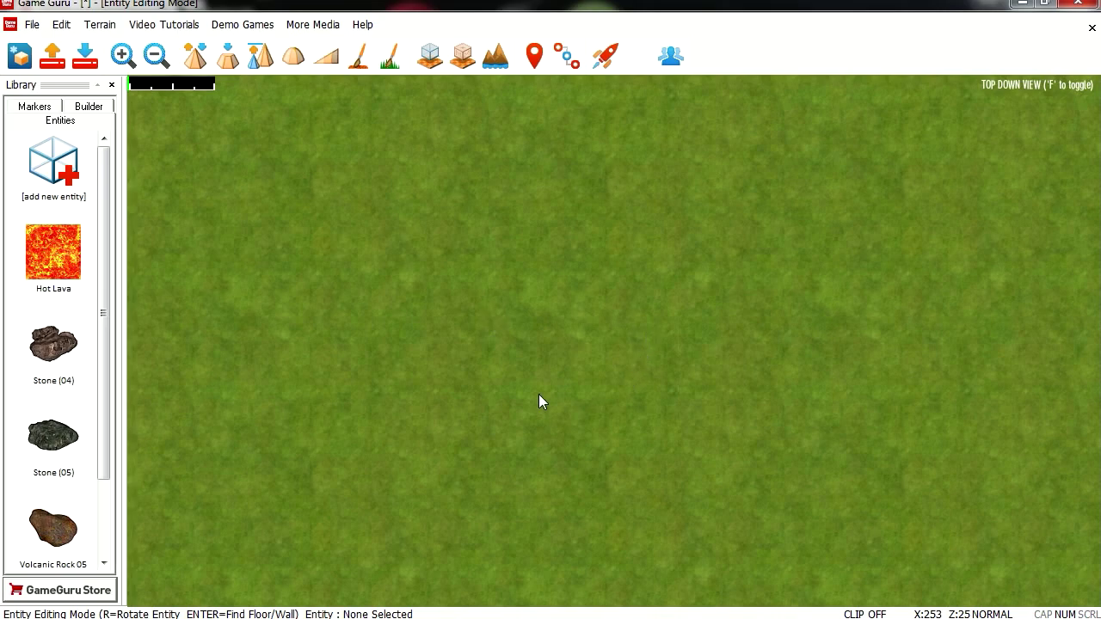
left_click(368, 76)
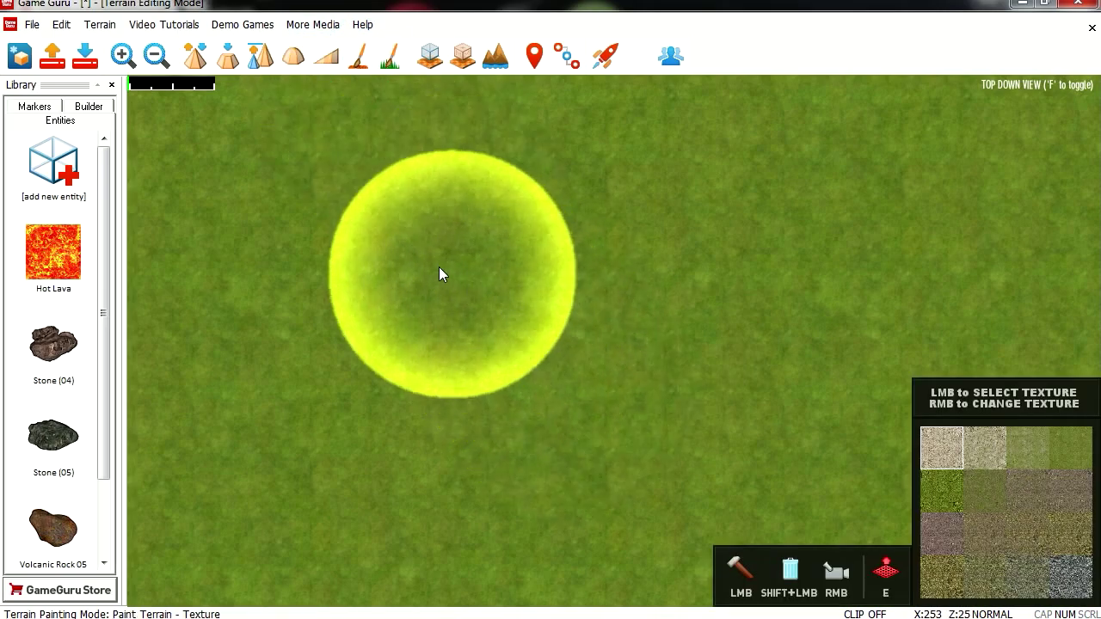
mouse_move(438, 267)
left_mouse_down()
mouse_move(590, 304)
mouse_move(560, 501)
mouse_move(350, 381)
mouse_move(737, 249)
mouse_move(553, 536)
mouse_move(745, 243)
mouse_move(434, 258)
mouse_move(754, 264)
left_mouse_up()
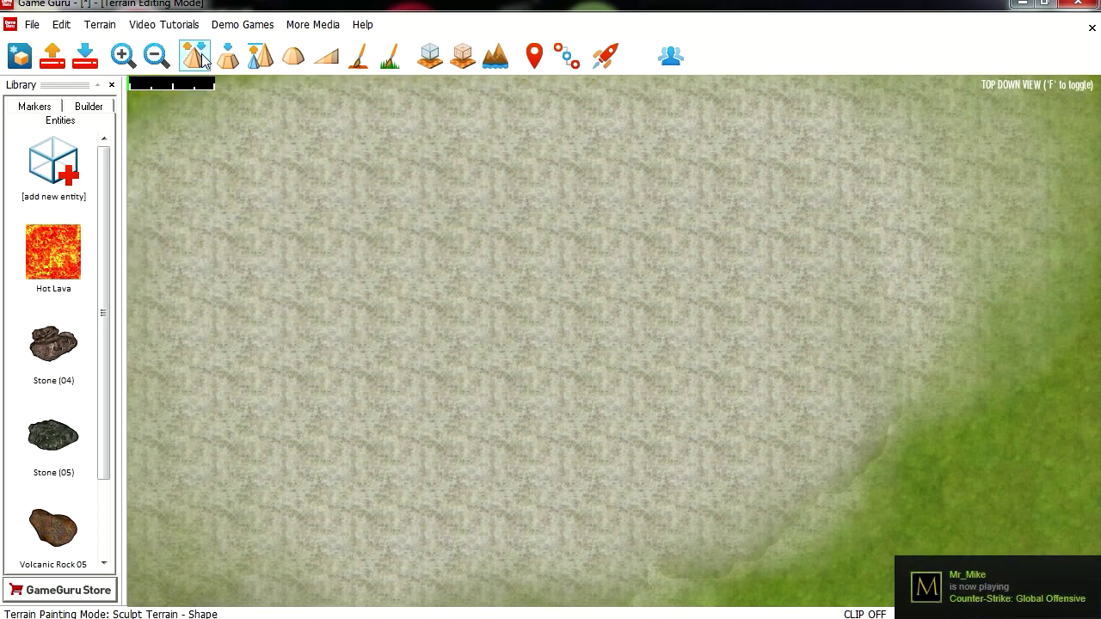
Sculpt the rocky ground into a crater, shrinking the brush to shape its centre
mouse_move(495, 320)
left_mouse_down()
mouse_move(538, 337)
mouse_move(535, 325)
mouse_move(547, 348)
left_mouse_up()
scroll(547, 347, "up", 2)
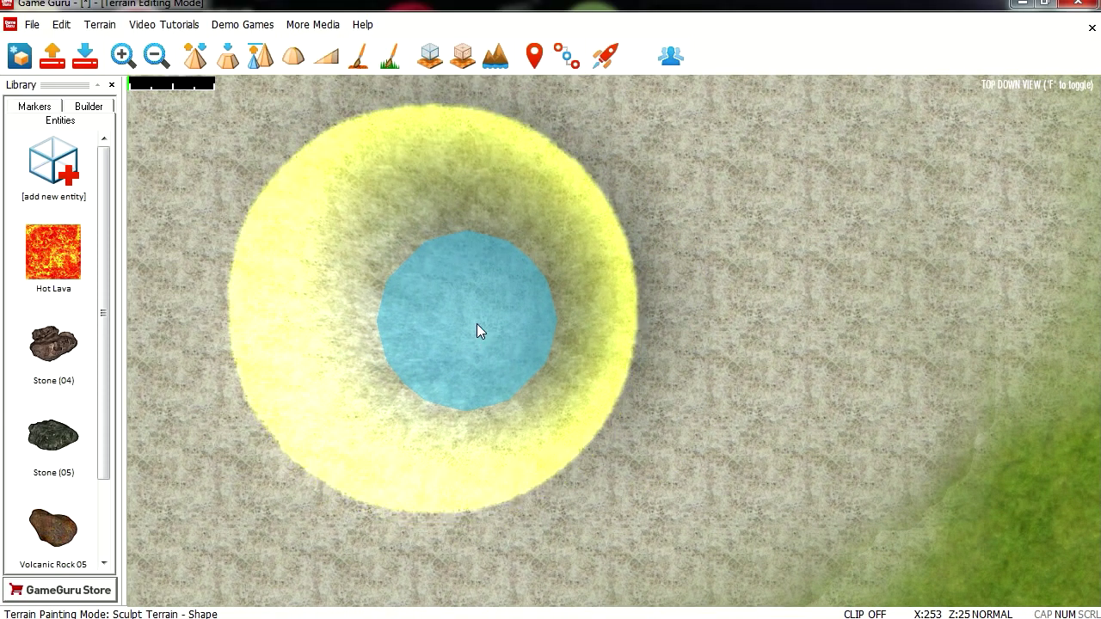
key("F1")
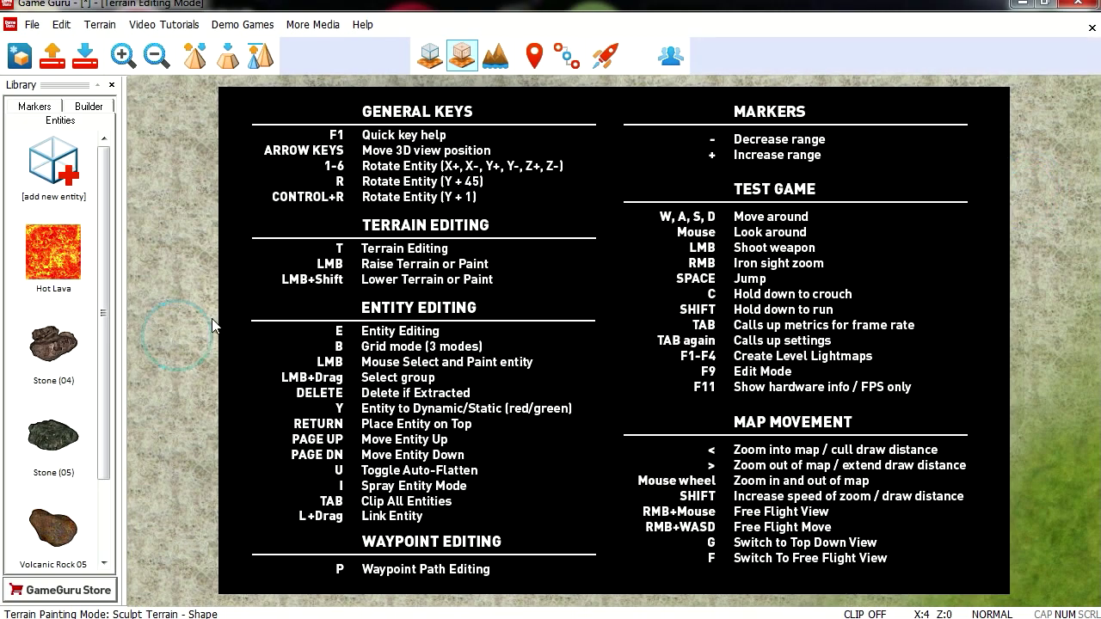
key("F1")
left_click_drag(551, 323, 531, 325)
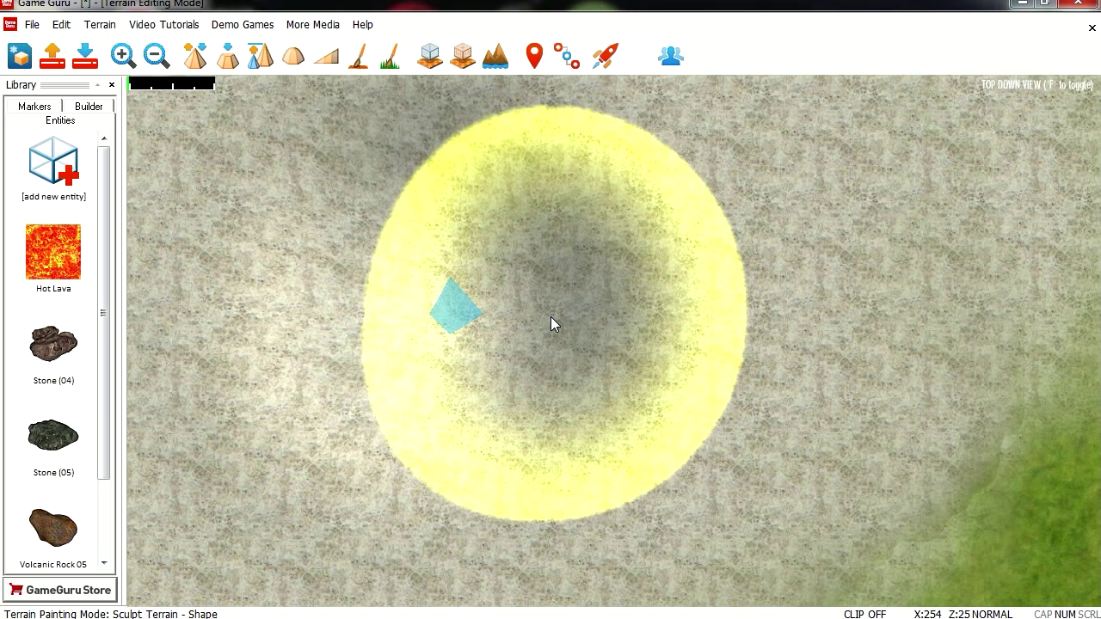
key("minus")
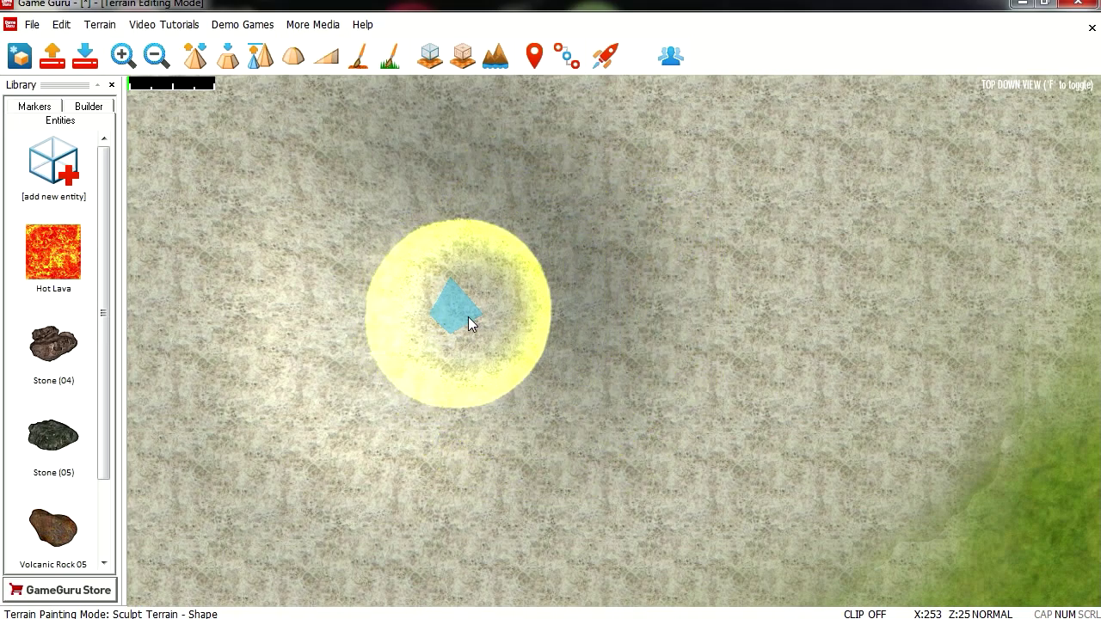
left_click_drag(468, 318, 456, 311)
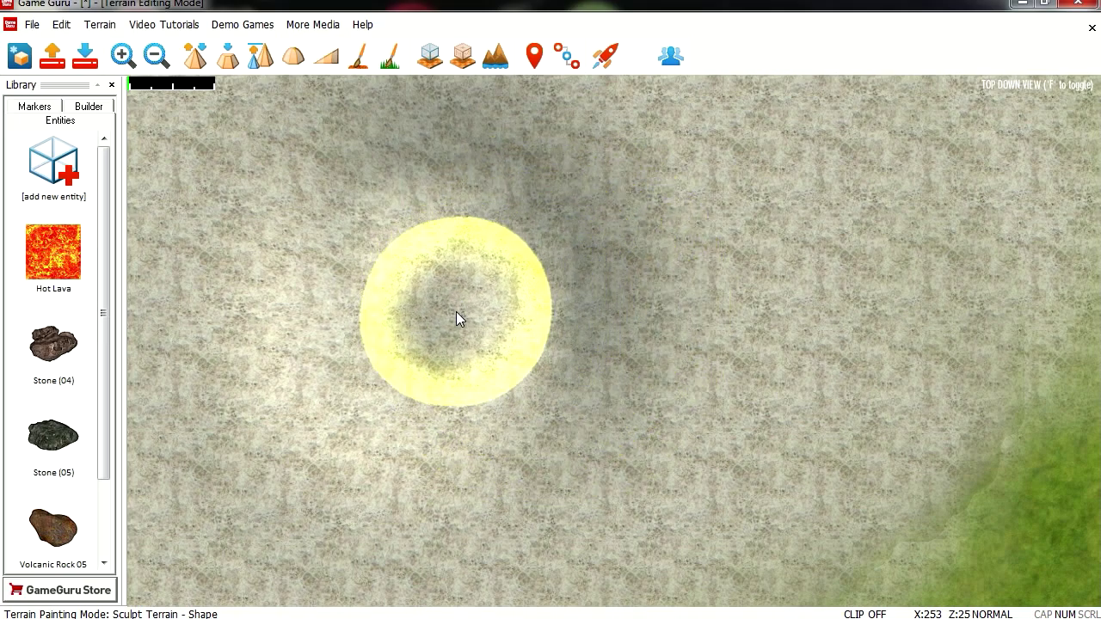
Place the Hot Lava pool in the crater's centre in free-flight view and inspect it
key("f")
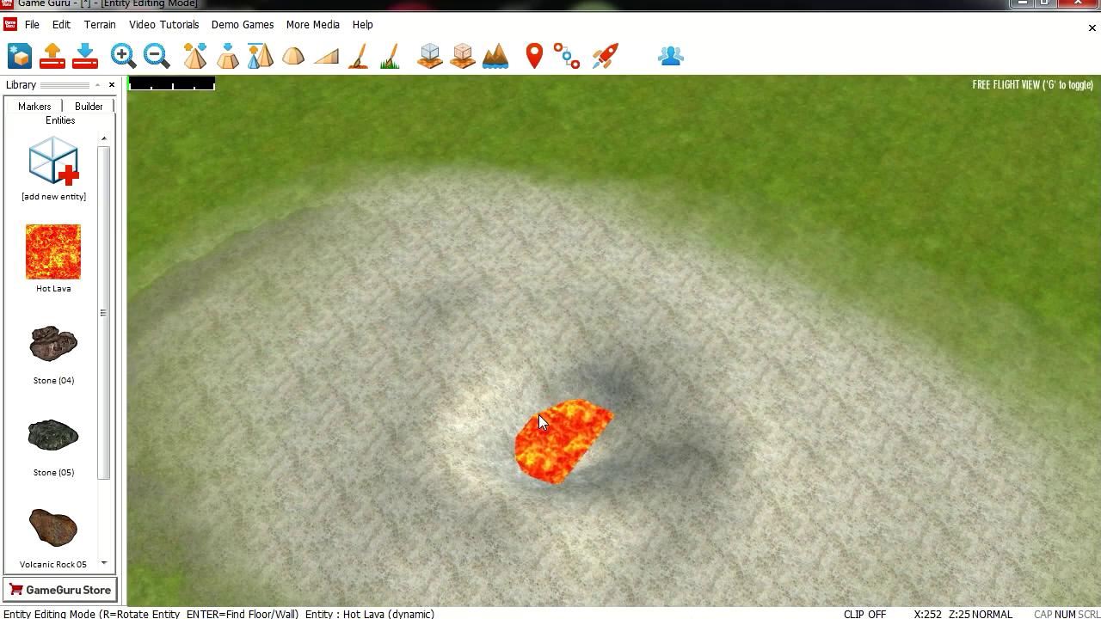
left_click(540, 414)
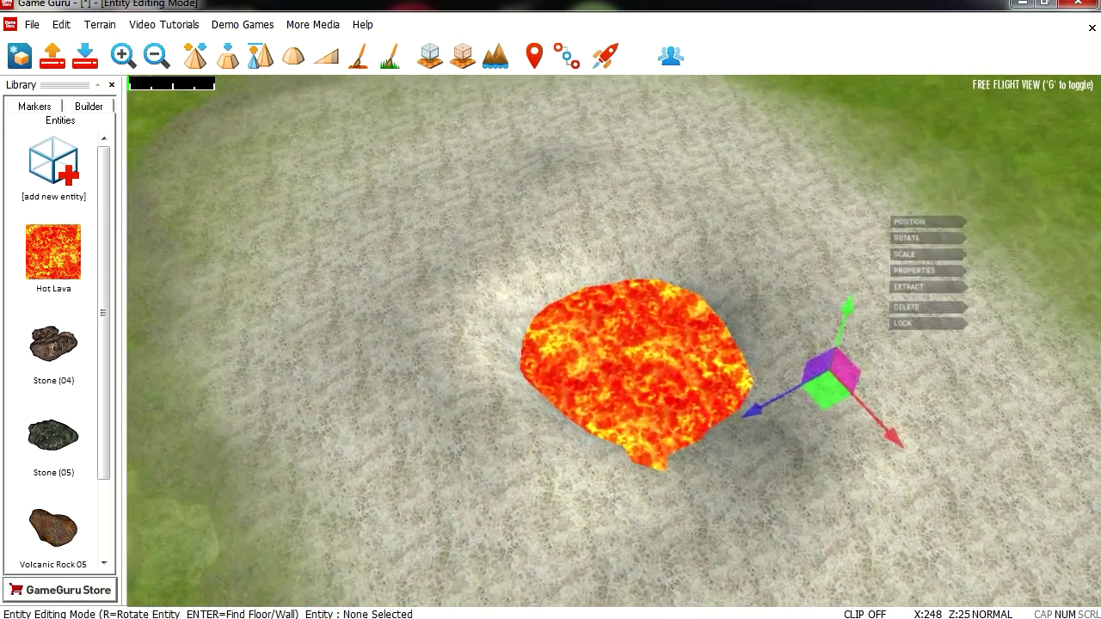
key("w")
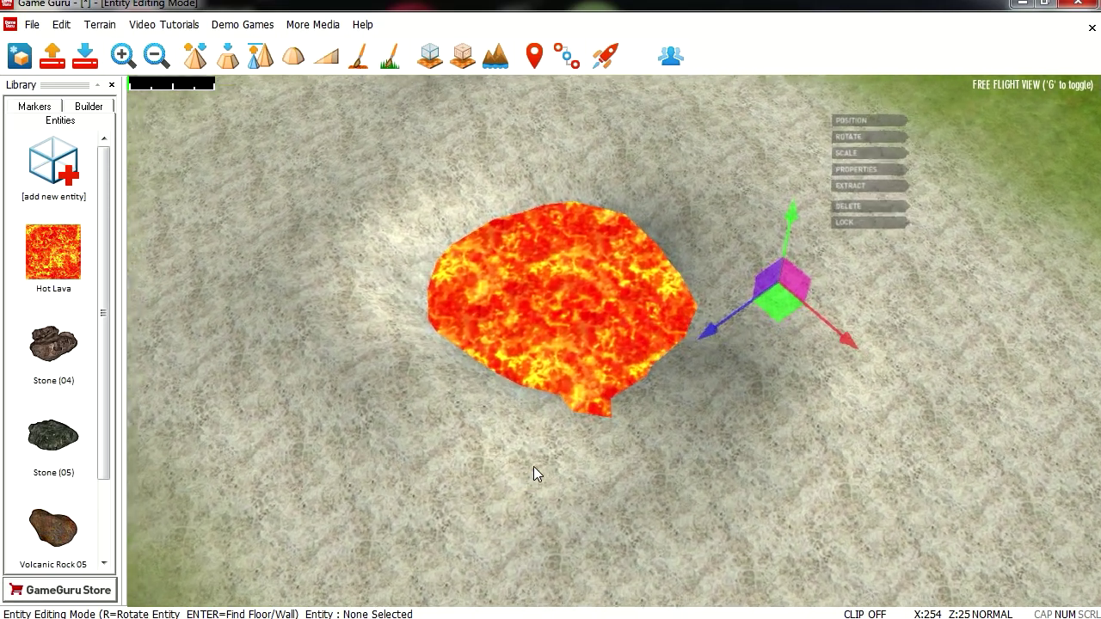
key("s")
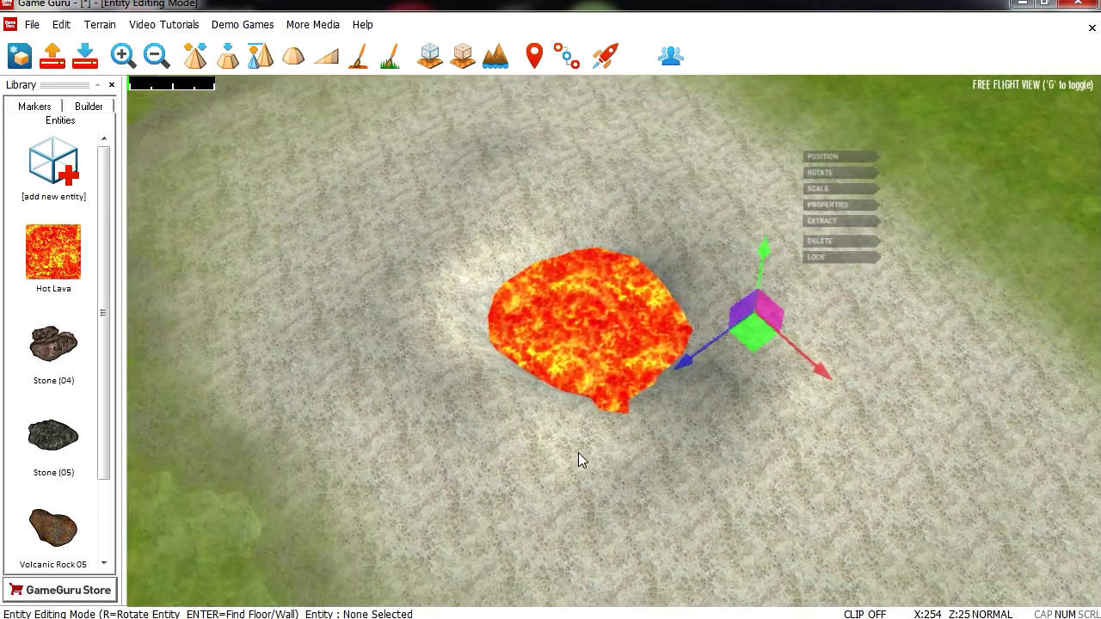
right_click_drag(528, 454, 516, 421)
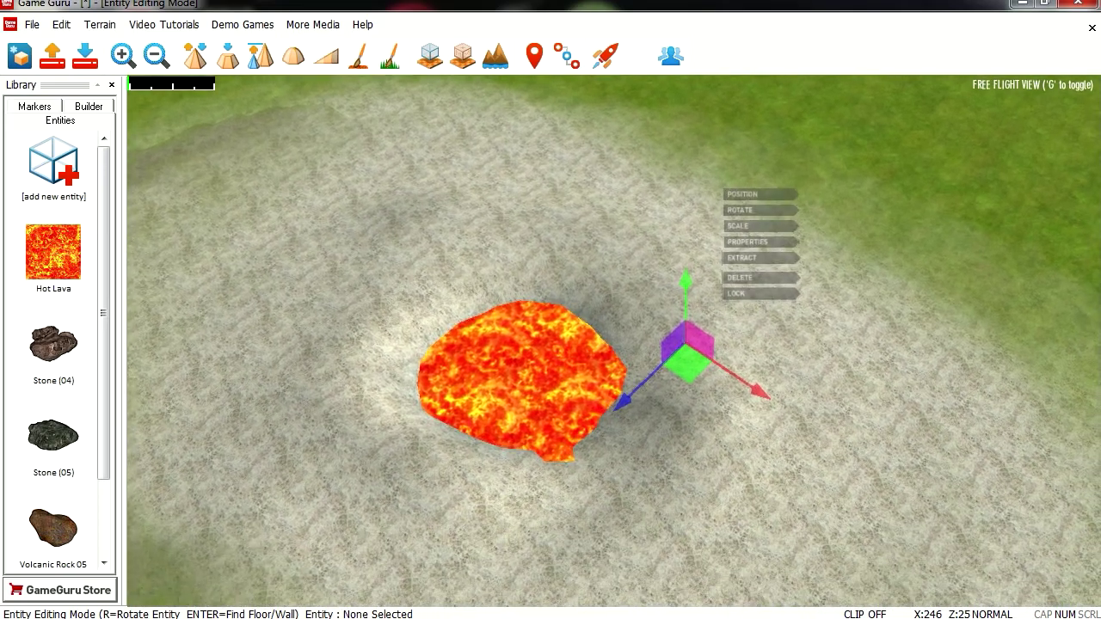
key("a")
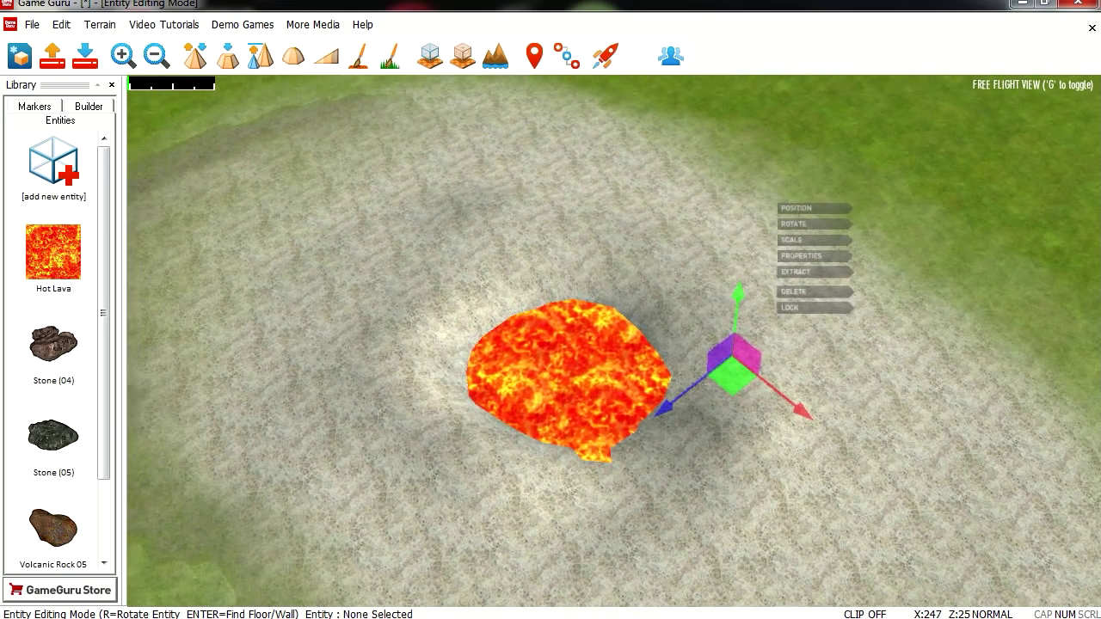
right_click_drag(516, 422, 559, 378)
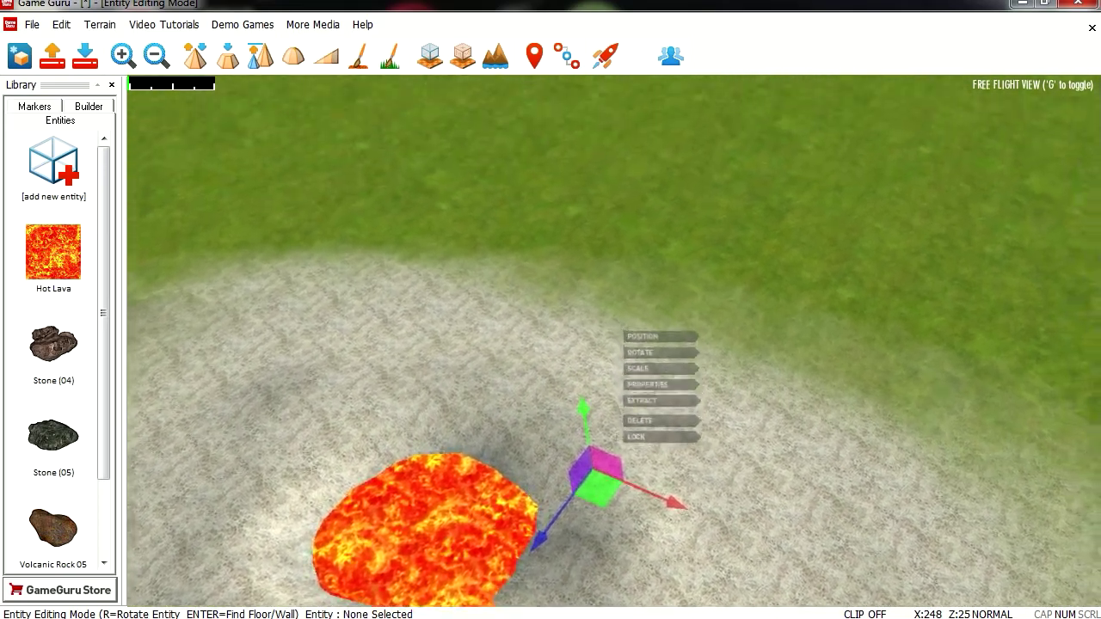
Place a rotated stone beside the lava and copy grey stones in a line along it
left_click(53, 523)
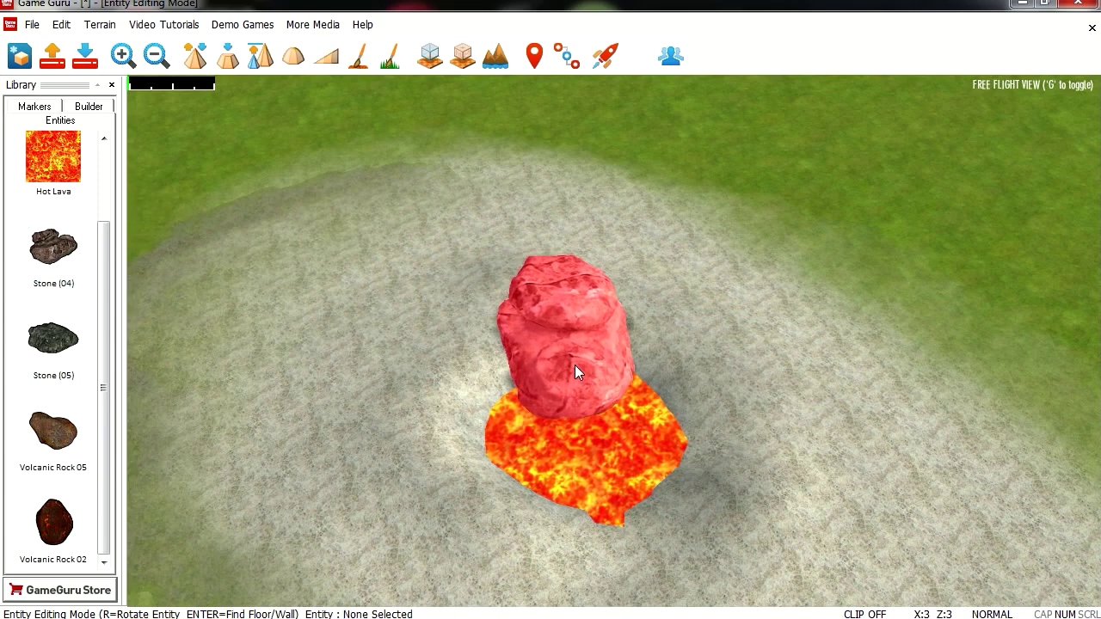
left_click(630, 358)
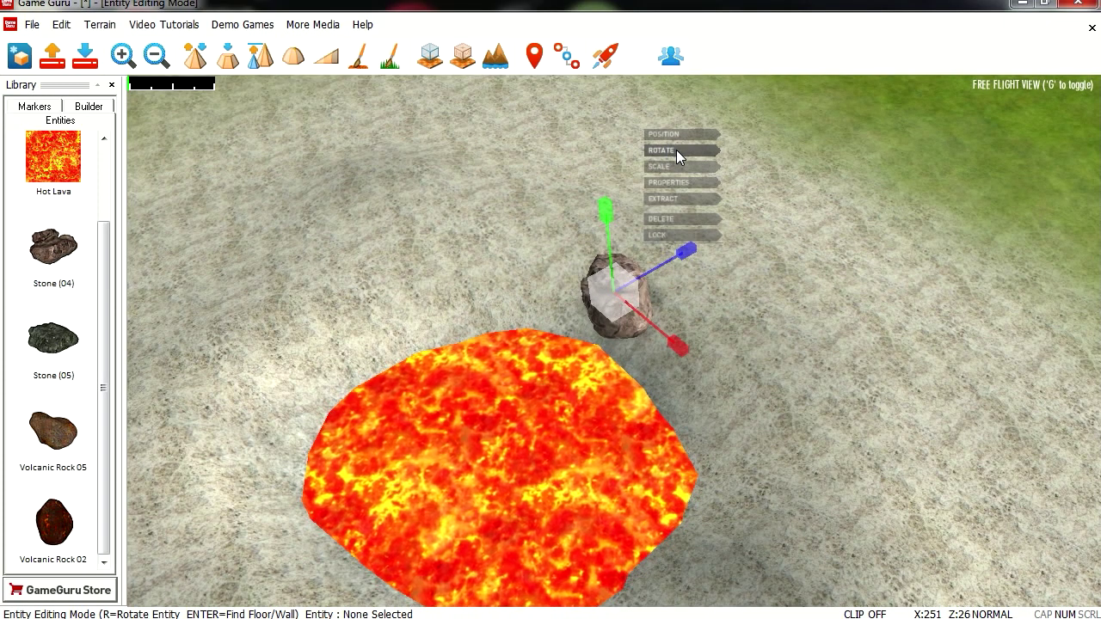
left_click(676, 150)
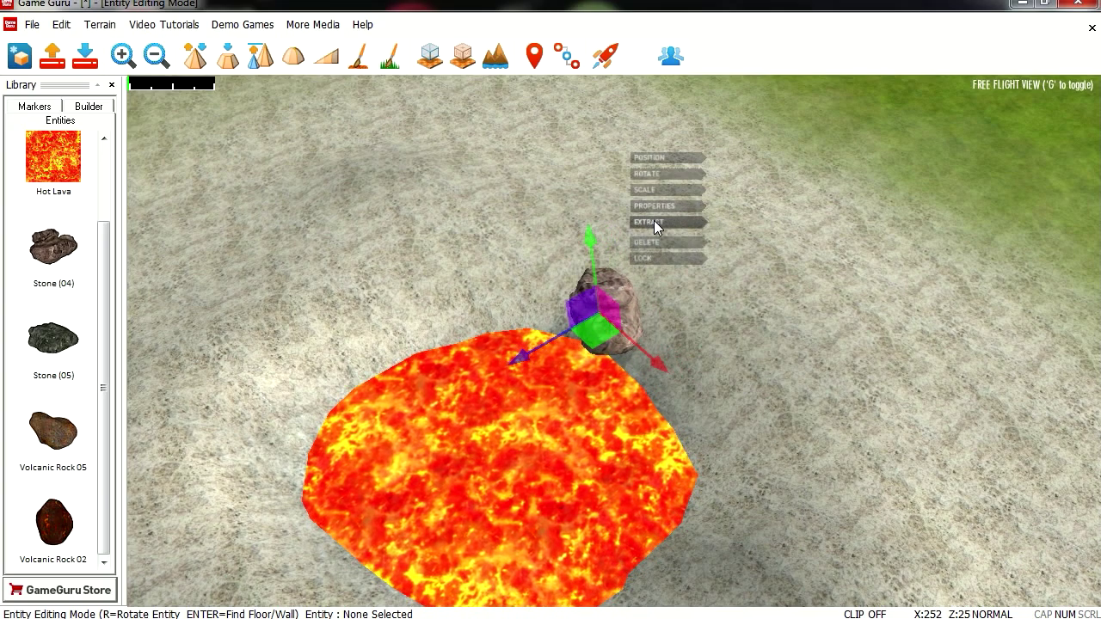
left_click(654, 222)
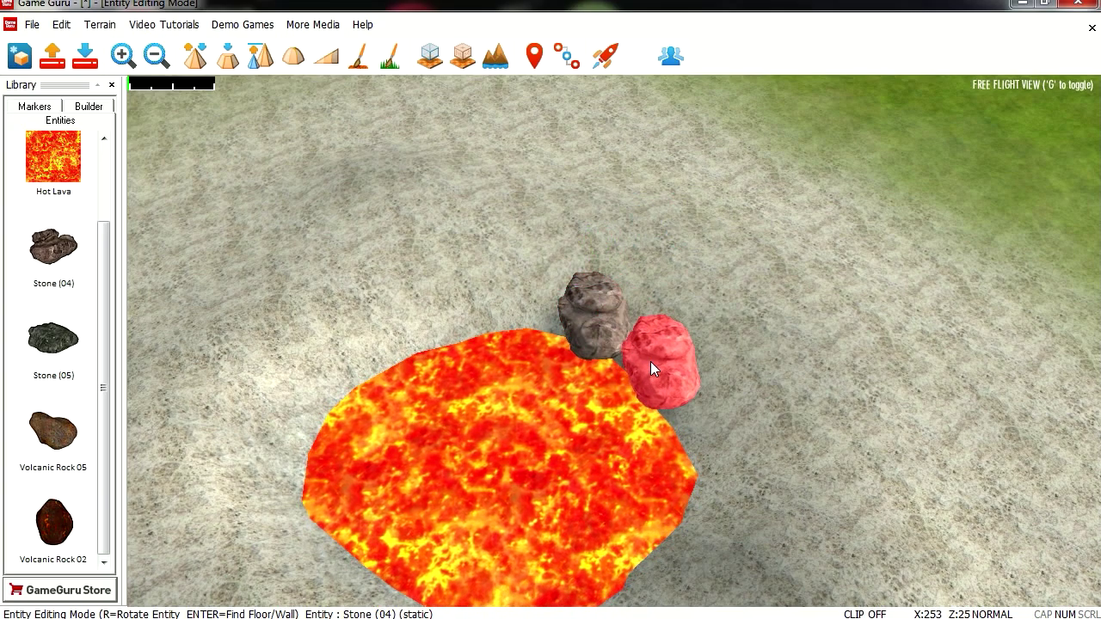
left_click_drag(673, 380, 688, 529)
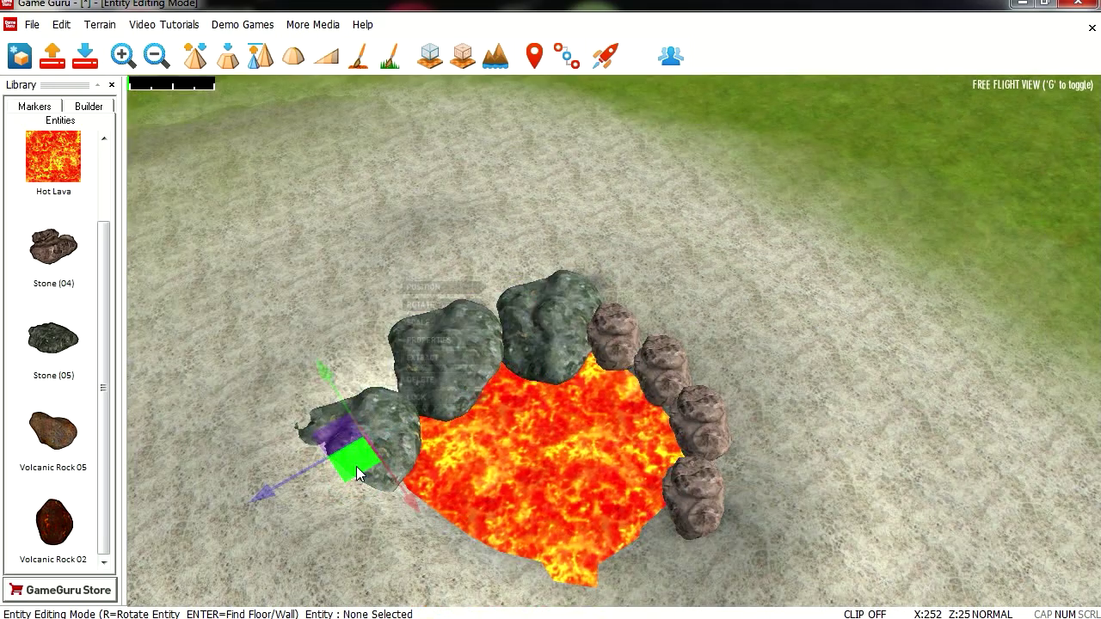
Move the brown stone to the lava's lower-left and turn the bottom grey stone
left_click(725, 417)
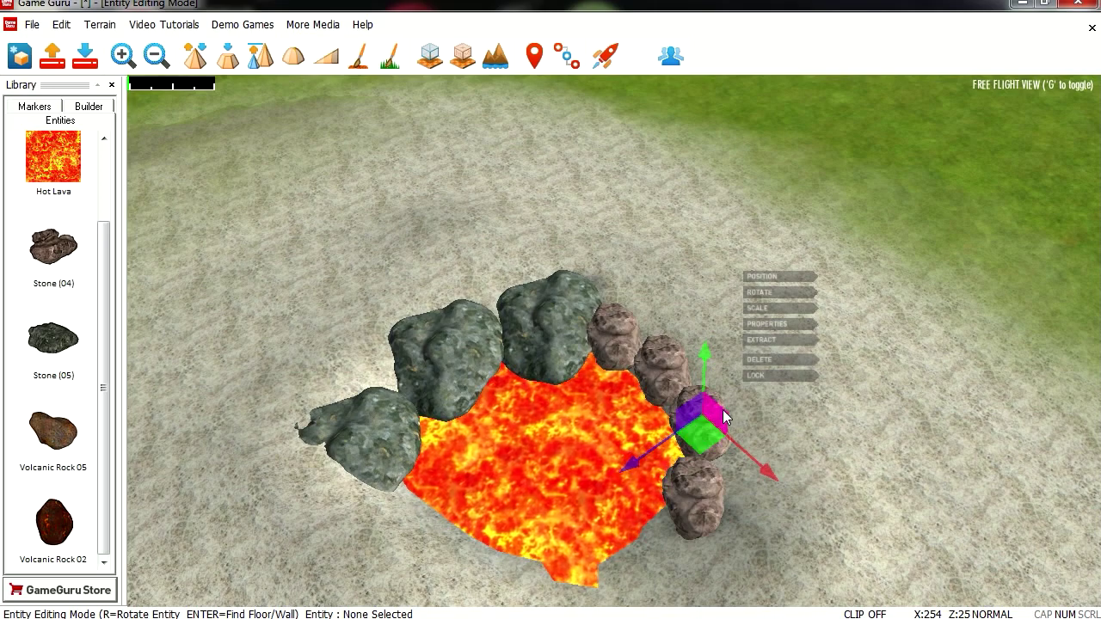
left_click_drag(700, 417, 420, 499)
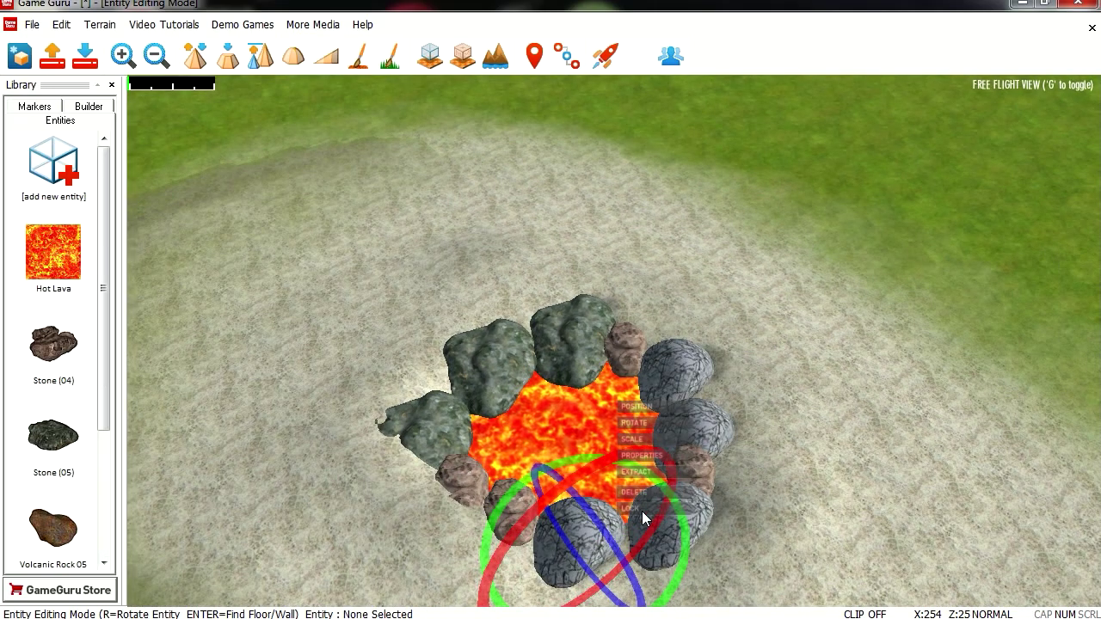
left_click_drag(600, 469, 634, 516)
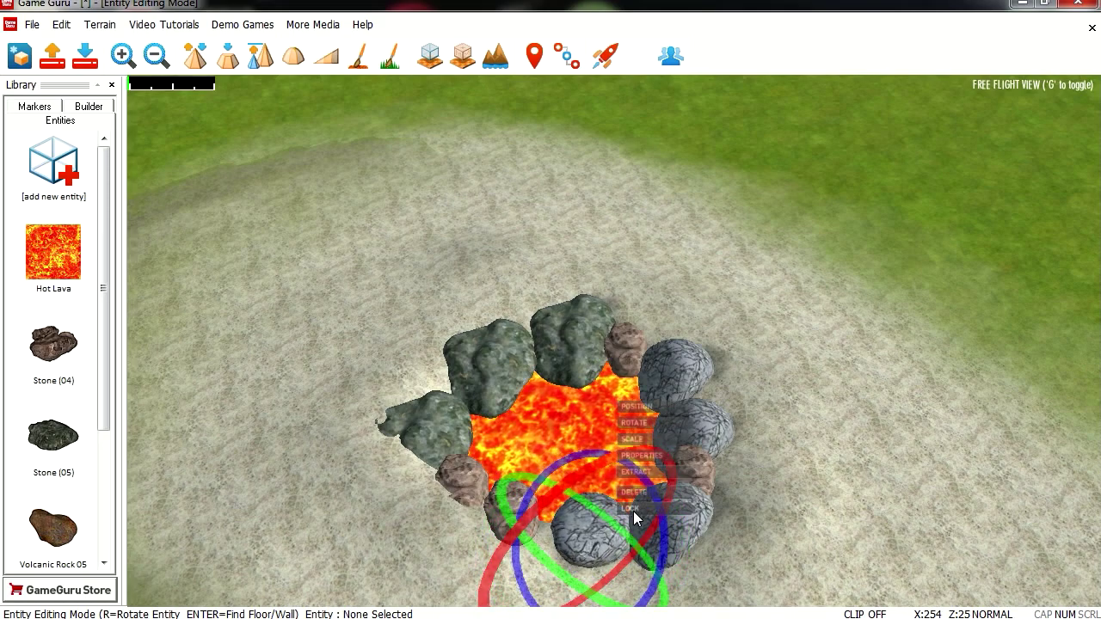
scroll(671, 473, "down", 3)
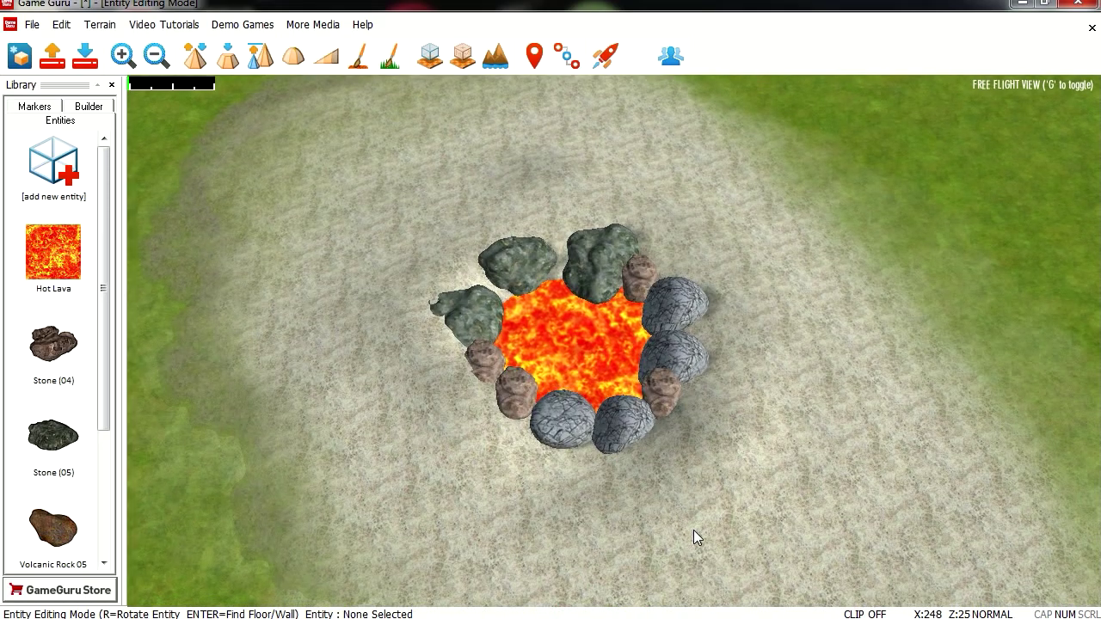
scroll(688, 465, "up", 5)
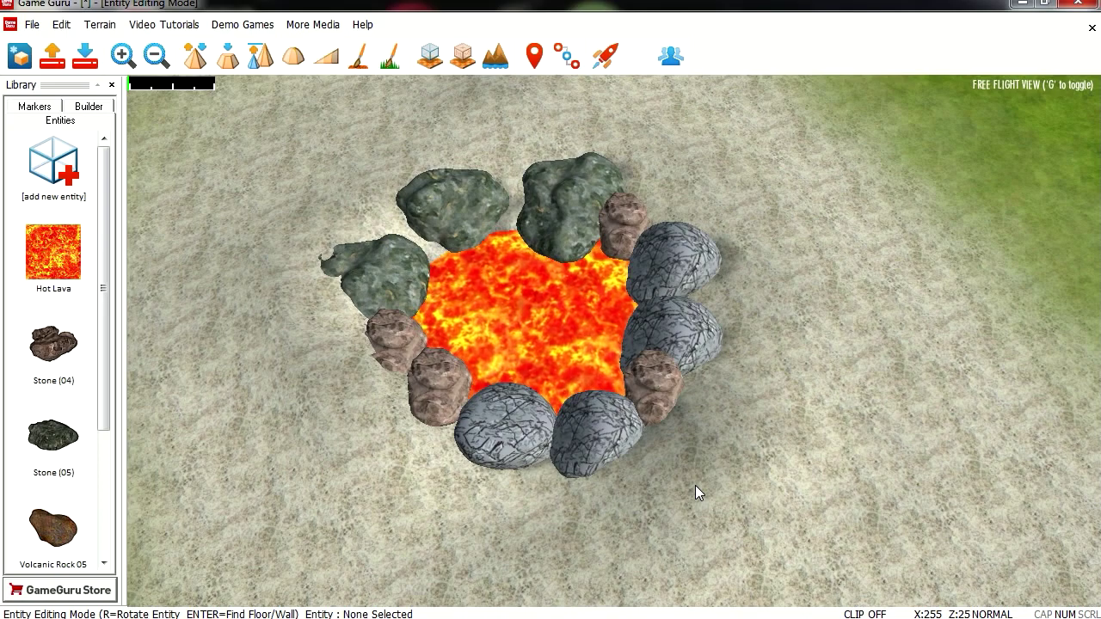
Drop a Red Light over the lava pool and shrink its range
left_click(34, 106)
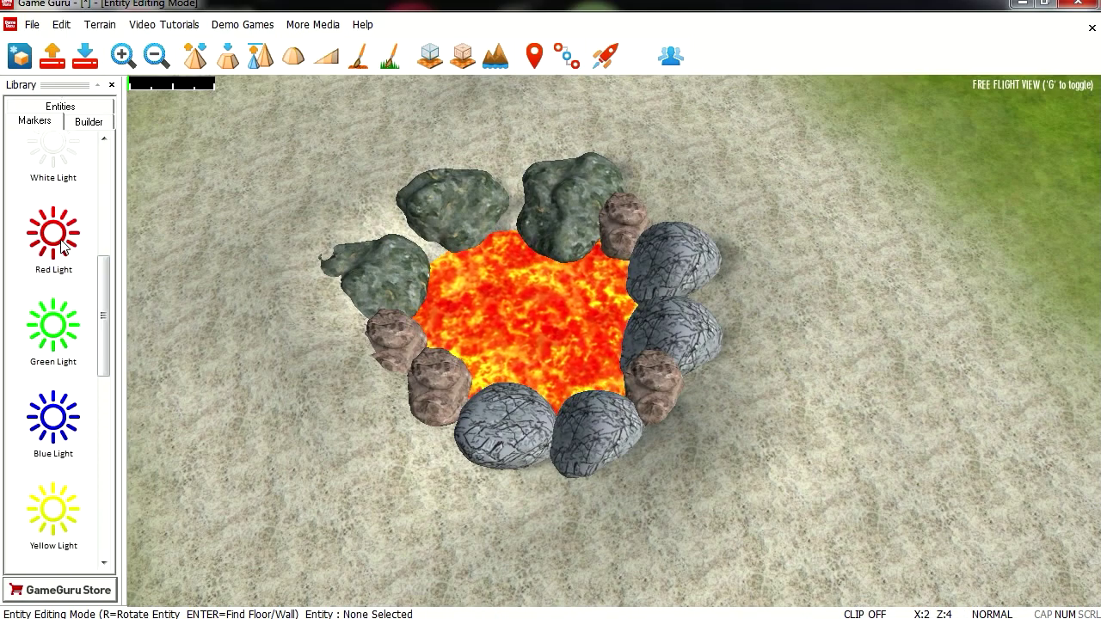
left_click(53, 236)
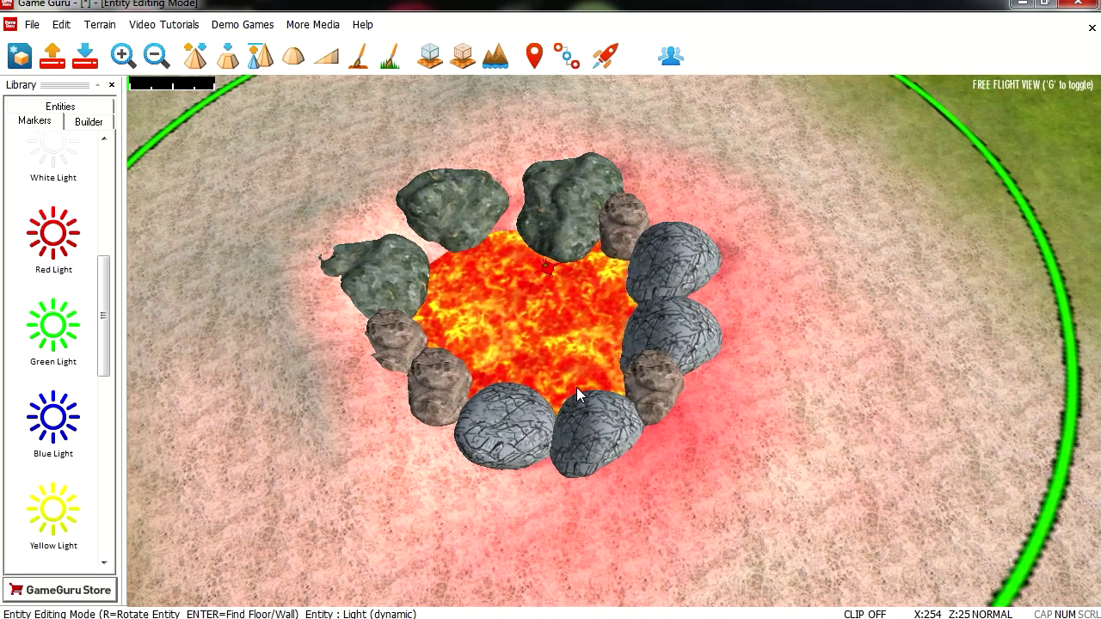
scroll(580, 387, "down", 3)
scroll(585, 386, "down", 3)
scroll(587, 378, "down", 3)
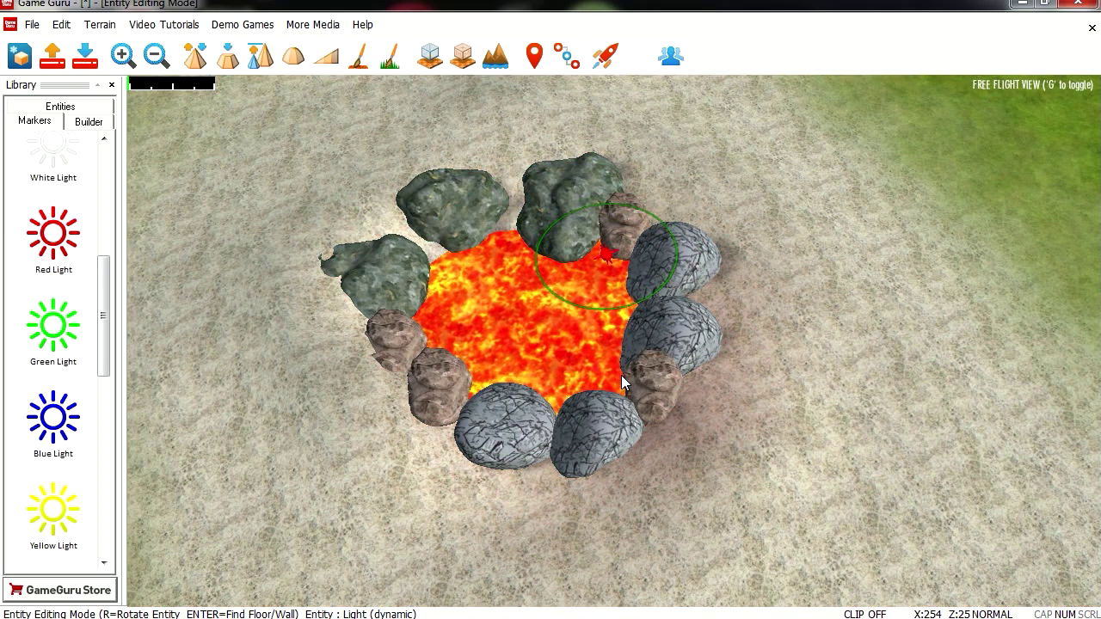
Reposition the red lights among the rocks and start a test run
left_click(608, 257)
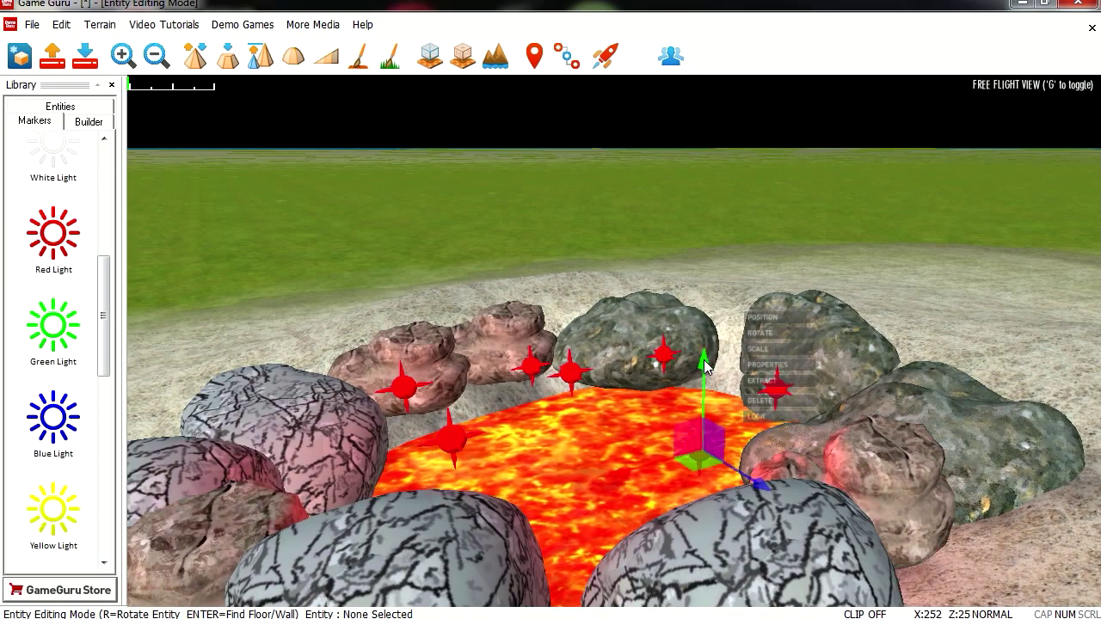
left_click(655, 365)
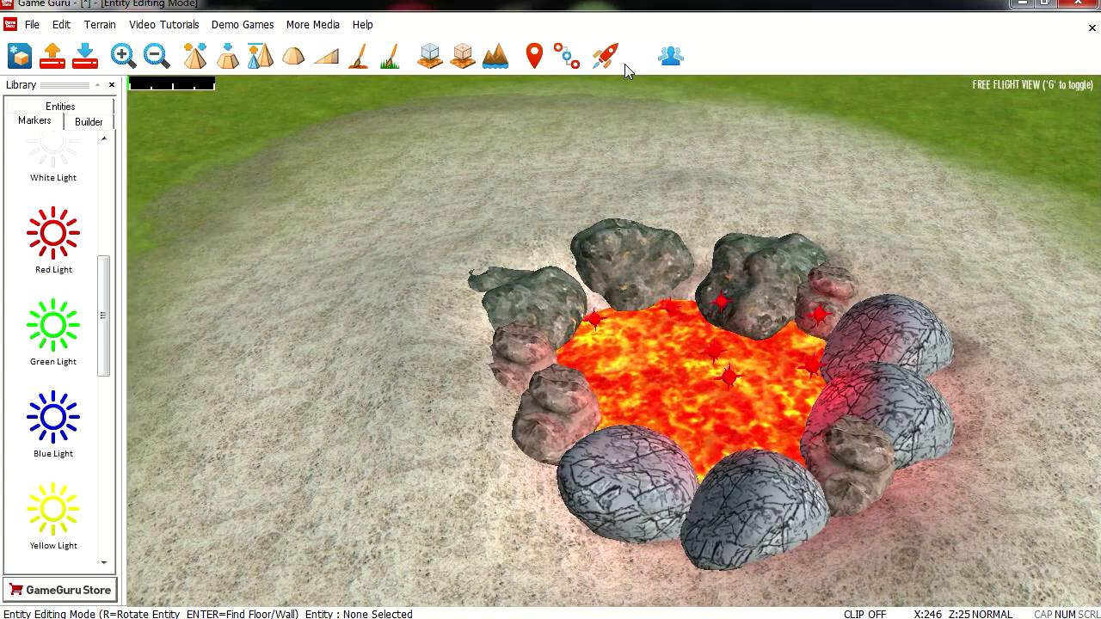
left_click(608, 57)
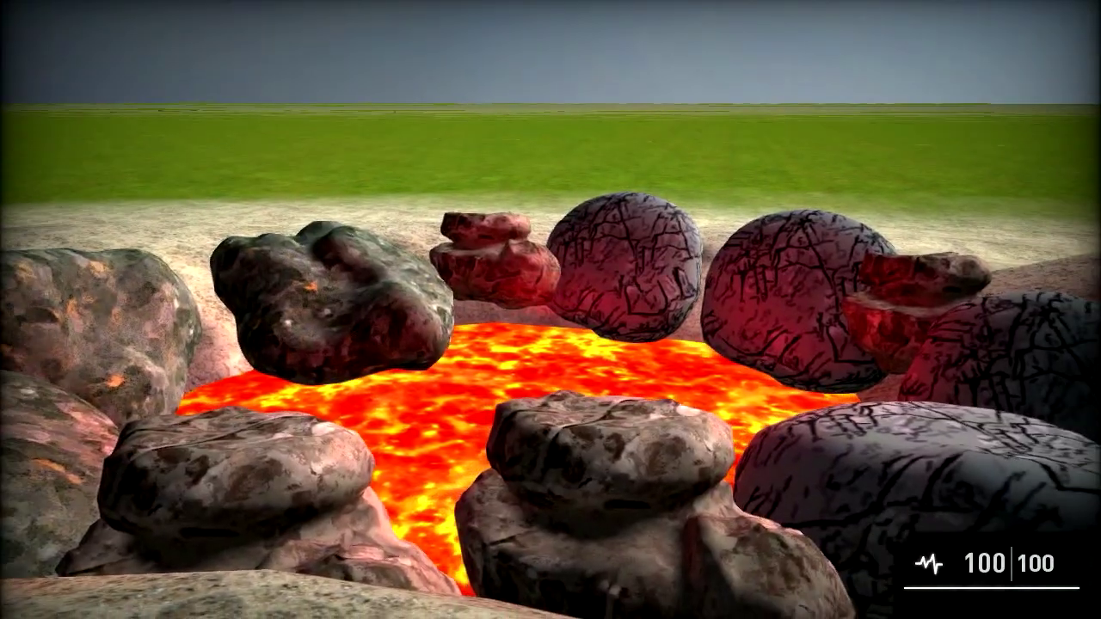
Raise Fog Red to 63 and choose the red sky and wasteland terrain
key("F11")
key("F11")
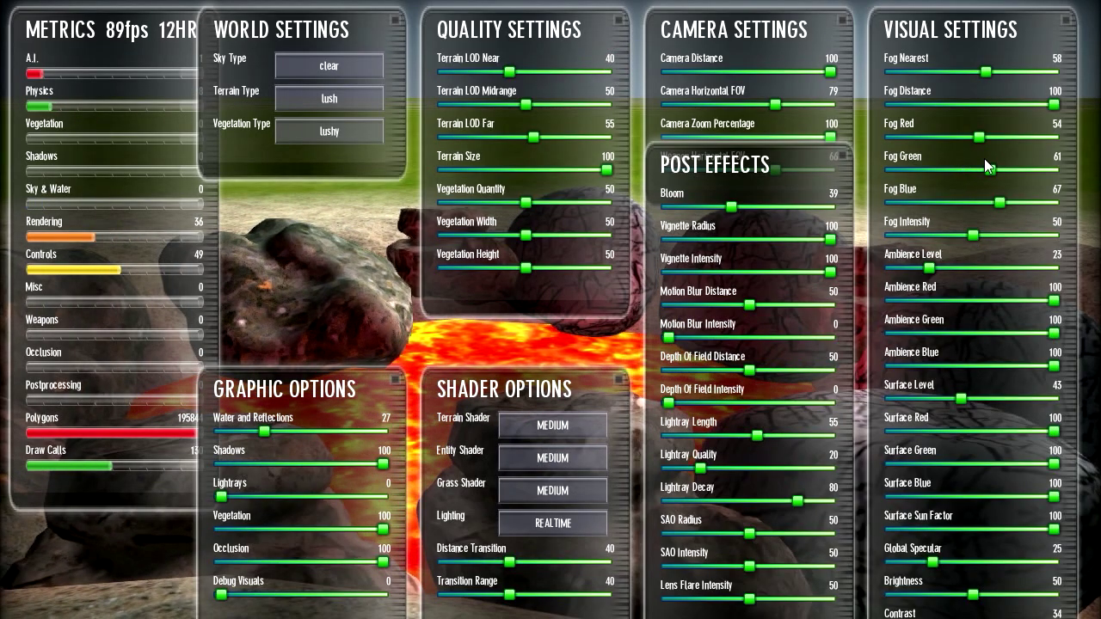
left_click_drag(980, 137, 994, 136)
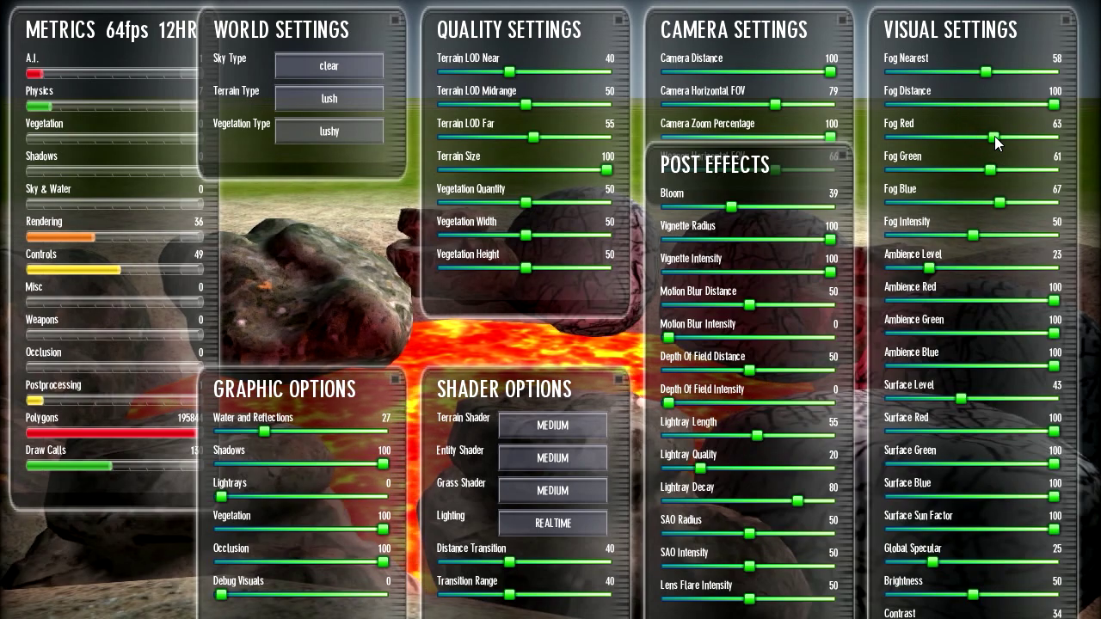
left_click(339, 69)
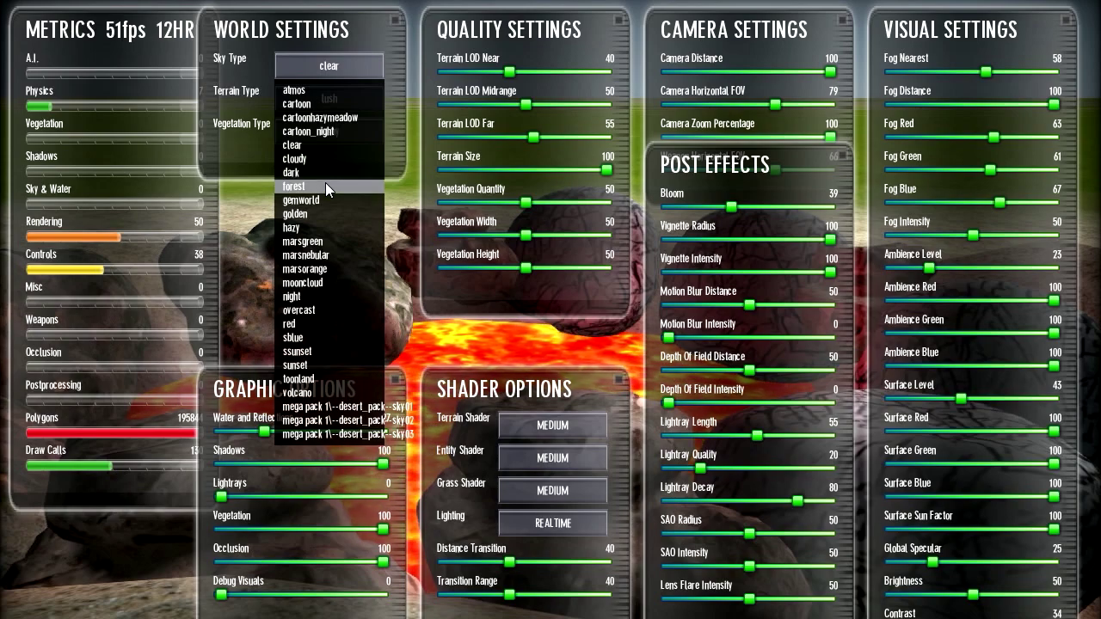
left_click(336, 323)
left_click(361, 103)
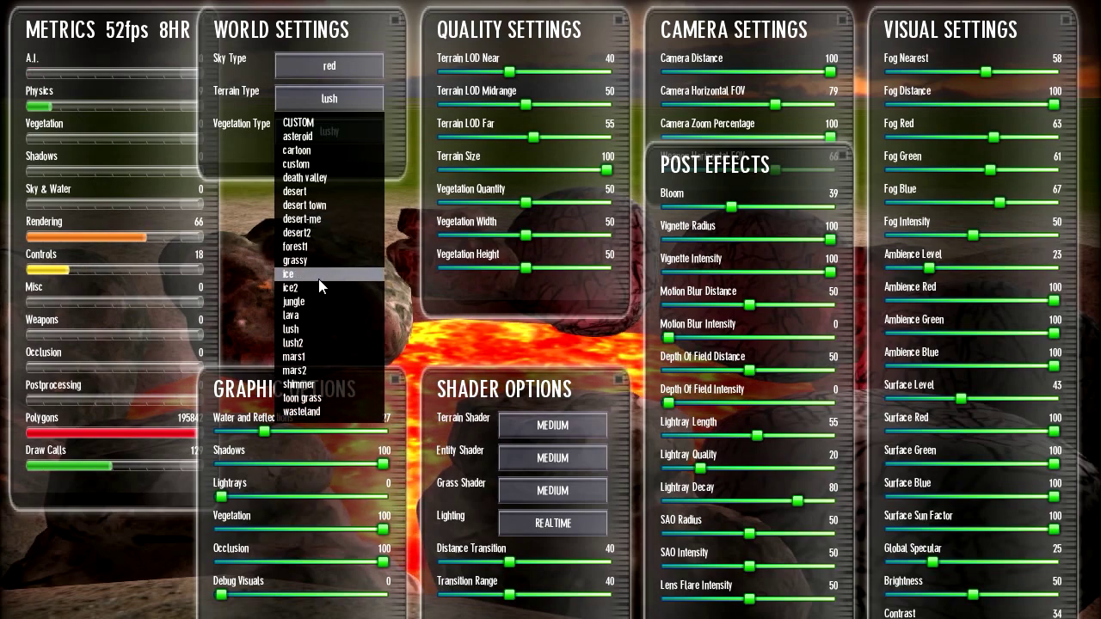
left_click(326, 410)
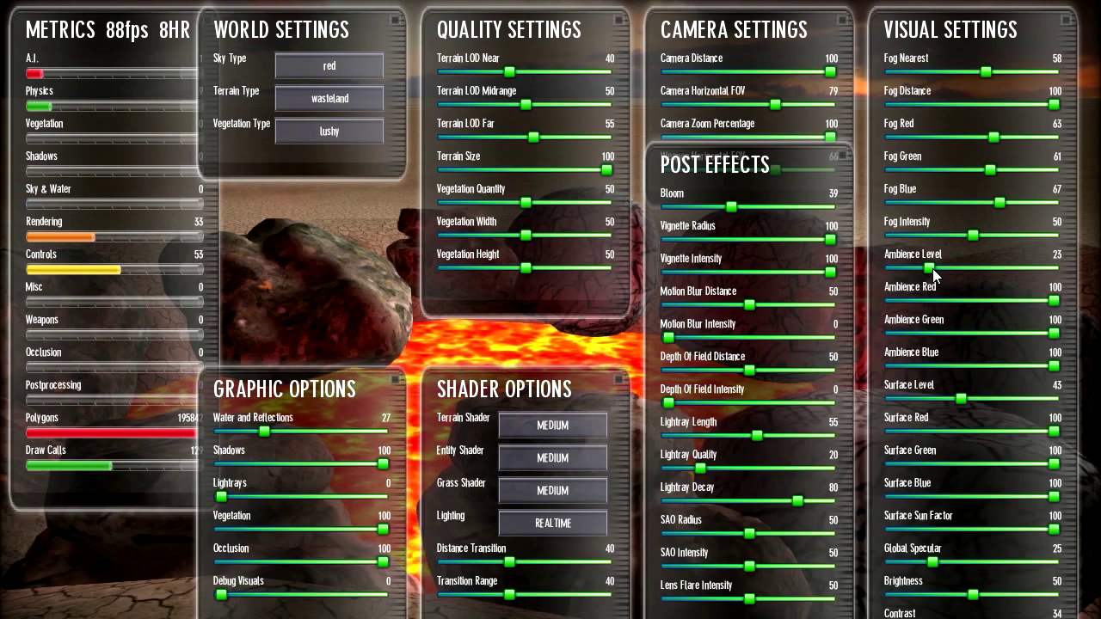